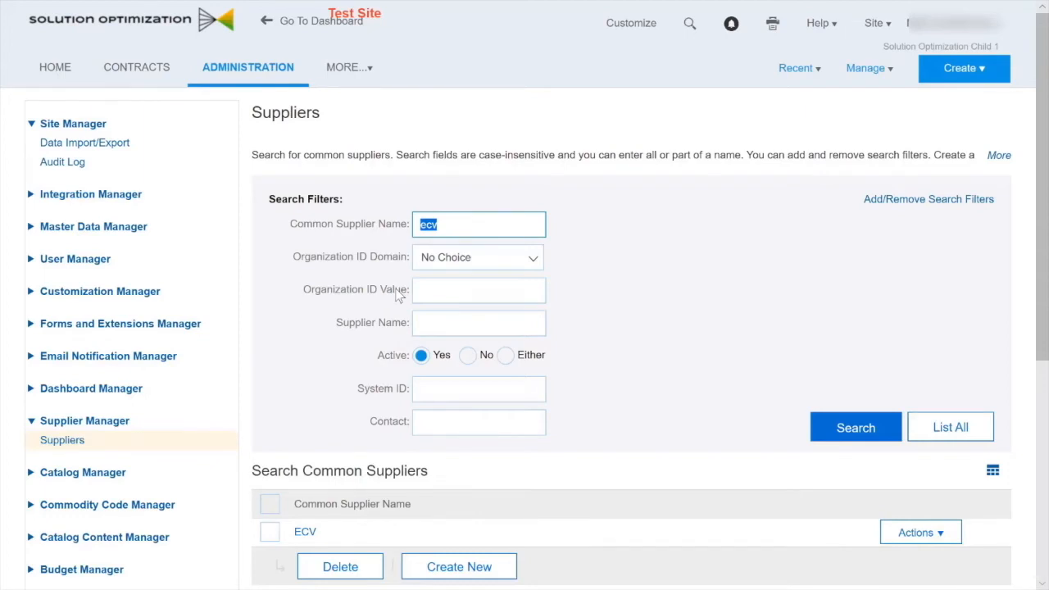
Search for the common supplier "scv" and open its partitioned suppliers for editing
{"action": "type", "text": "scv"}
{"action": "key", "text": "Return"}
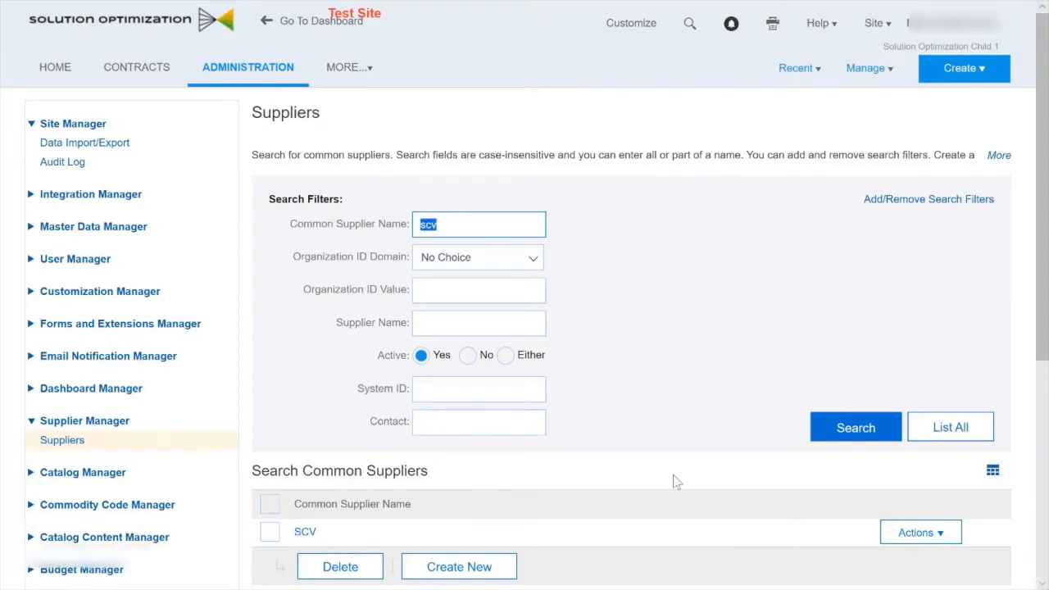
{"action": "left_click", "coordinate": [918, 532]}
{"action": "left_click", "coordinate": [919, 551]}
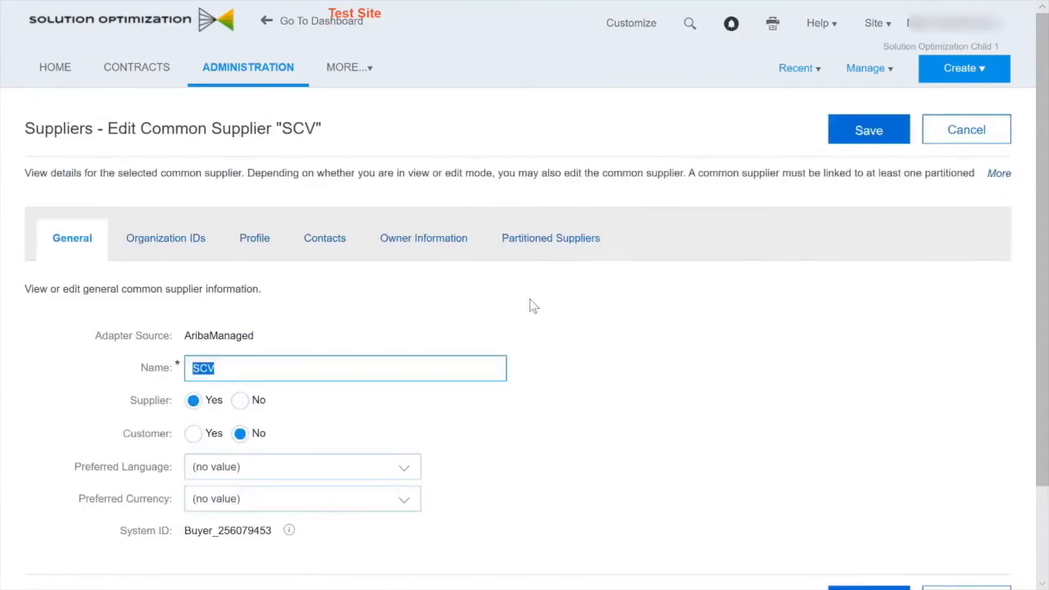
{"action": "left_click", "coordinate": [571, 250]}
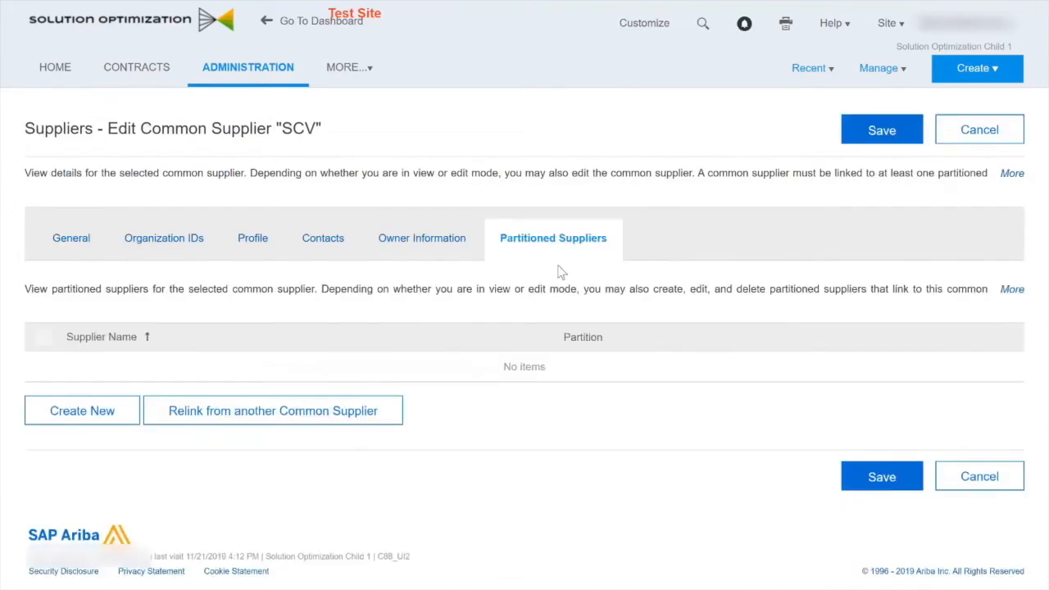
Relink the partitioned supplier ECV from its current common supplier to the common supplier SCV
{"action": "left_click", "coordinate": [251, 418]}
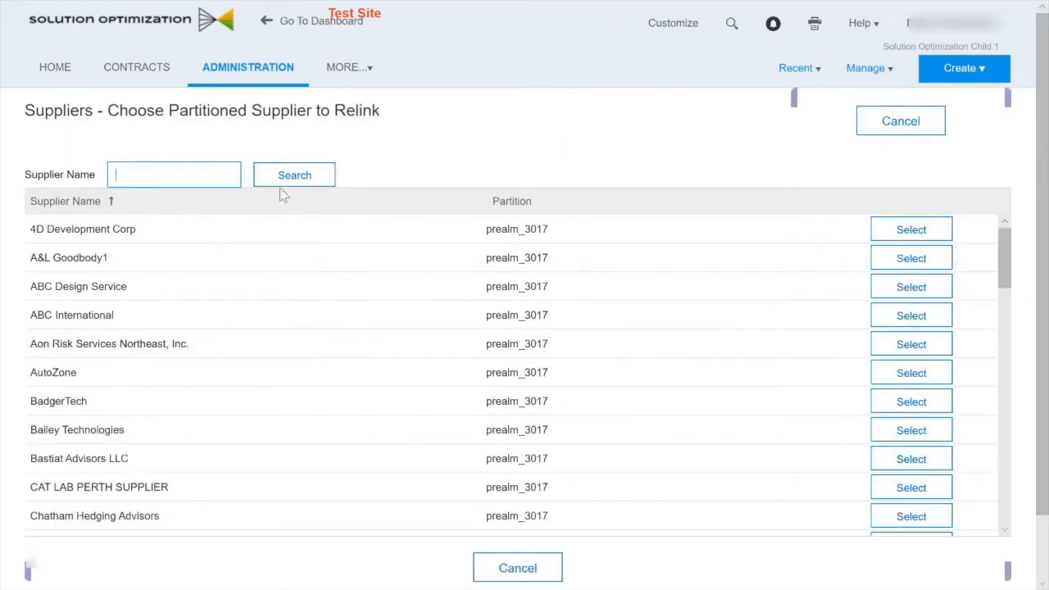
{"action": "type", "text": "ecv"}
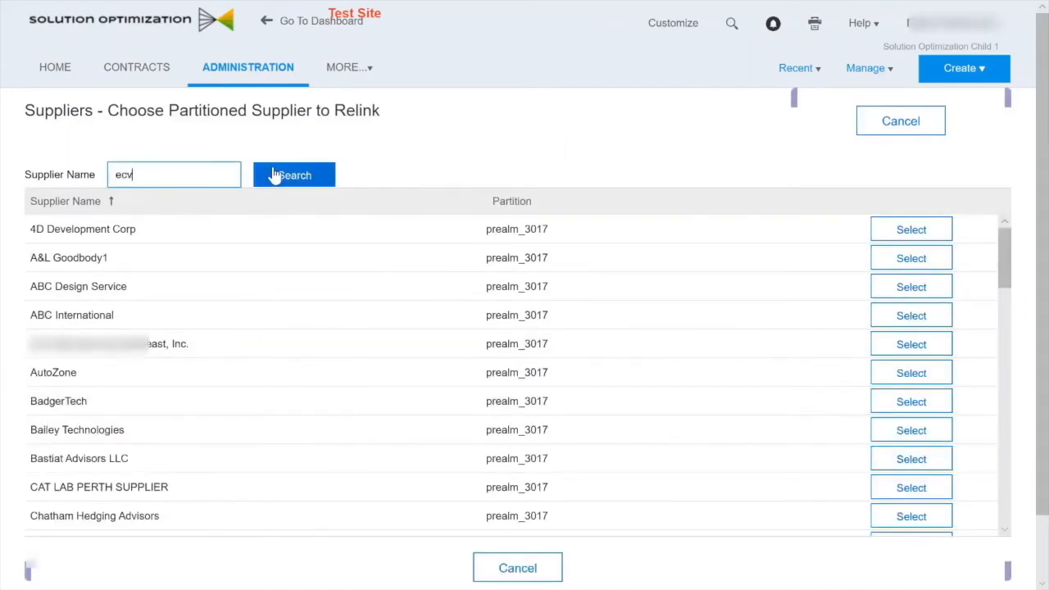
{"action": "left_click", "coordinate": [293, 176]}
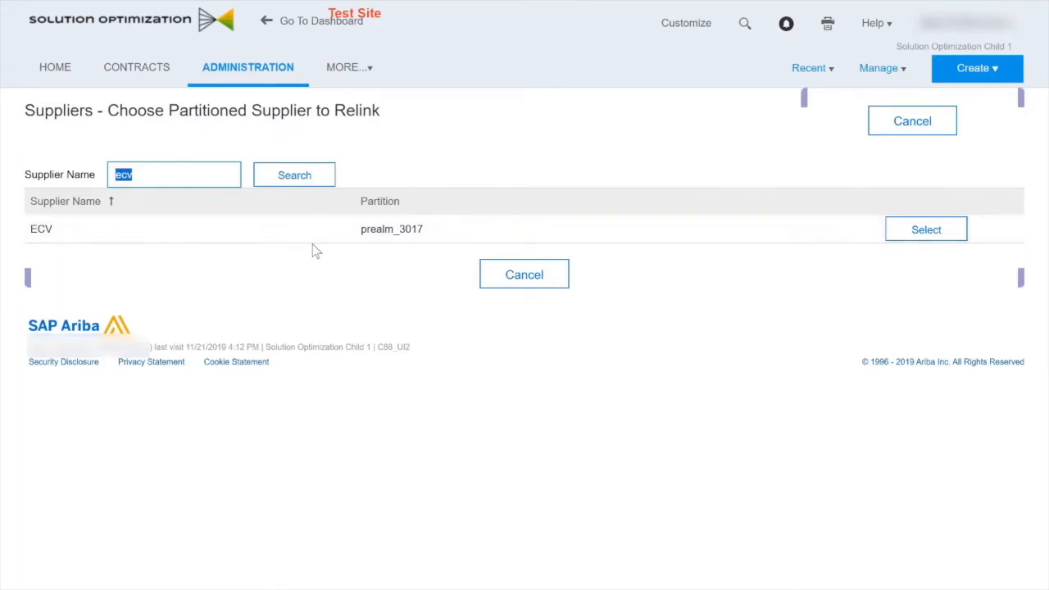
{"action": "left_click", "coordinate": [936, 238]}
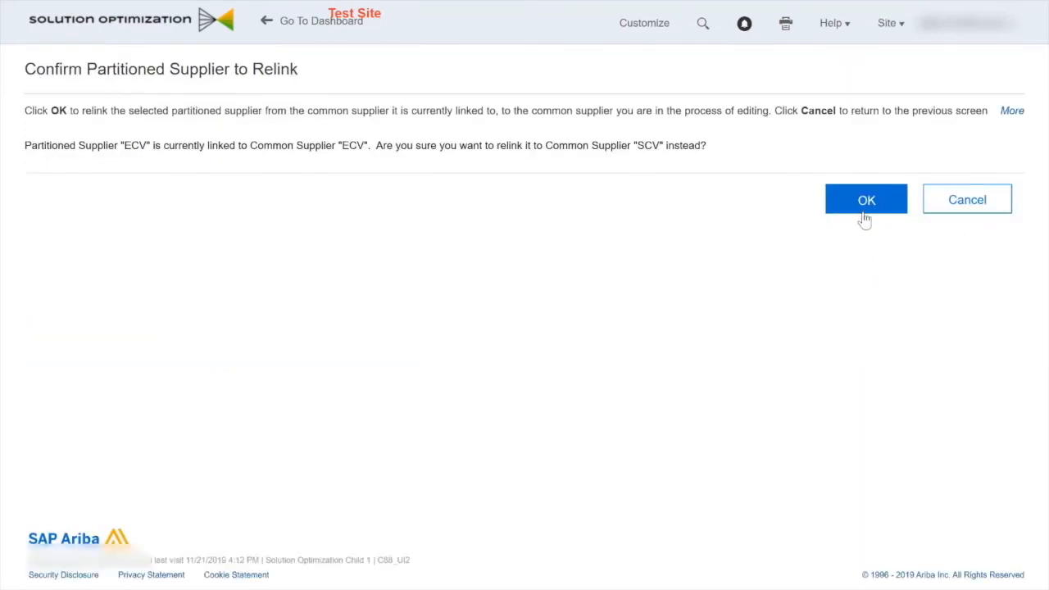
{"action": "left_click", "coordinate": [864, 214]}
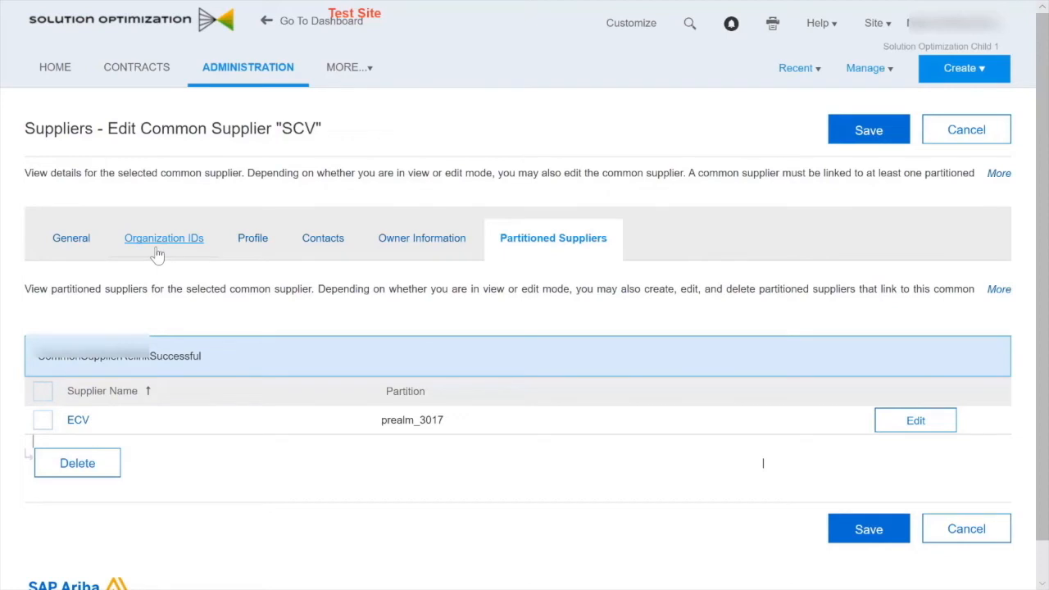
Examine the Ariba Network Id in the ECV location details of the relinked partitioned supplier
{"action": "left_click", "coordinate": [110, 422]}
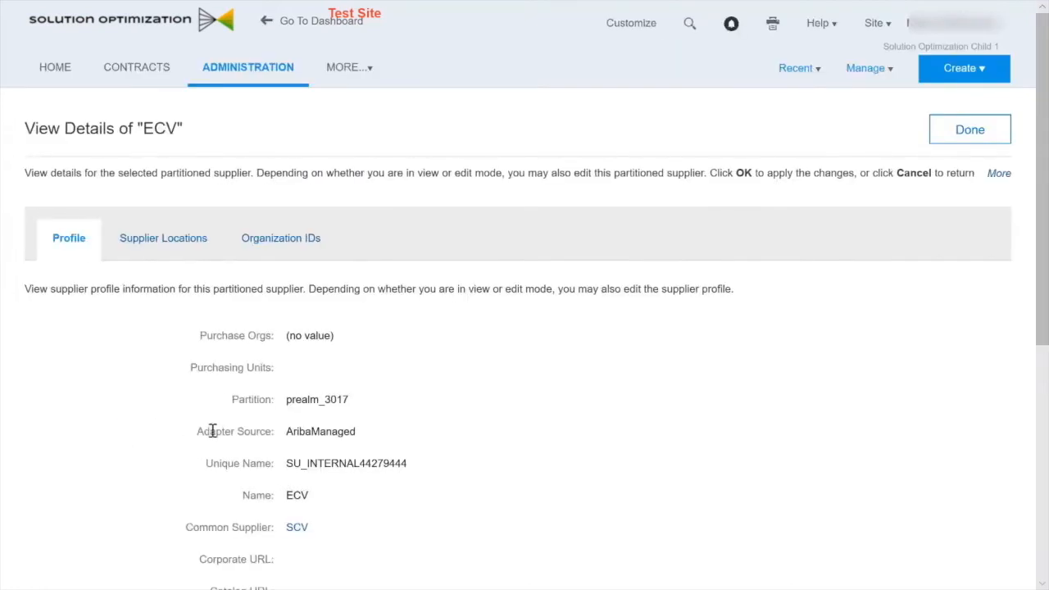
{"action": "left_click", "coordinate": [160, 243]}
{"action": "left_click", "coordinate": [51, 363]}
{"action": "scroll", "coordinate": [226, 386], "scroll_direction": "down", "scroll_amount": 1}
{"action": "left_click_drag", "start_coordinate": [221, 375], "coordinate": [151, 374]}
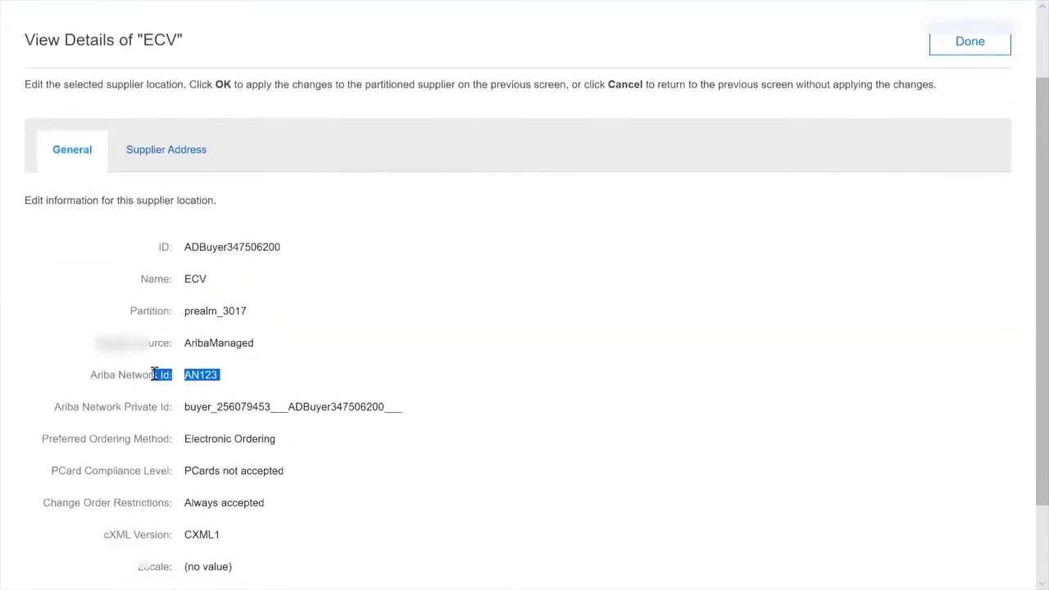
{"action": "scroll", "coordinate": [330, 365], "scroll_direction": "up", "scroll_amount": 1}
{"action": "left_click", "coordinate": [974, 128]}
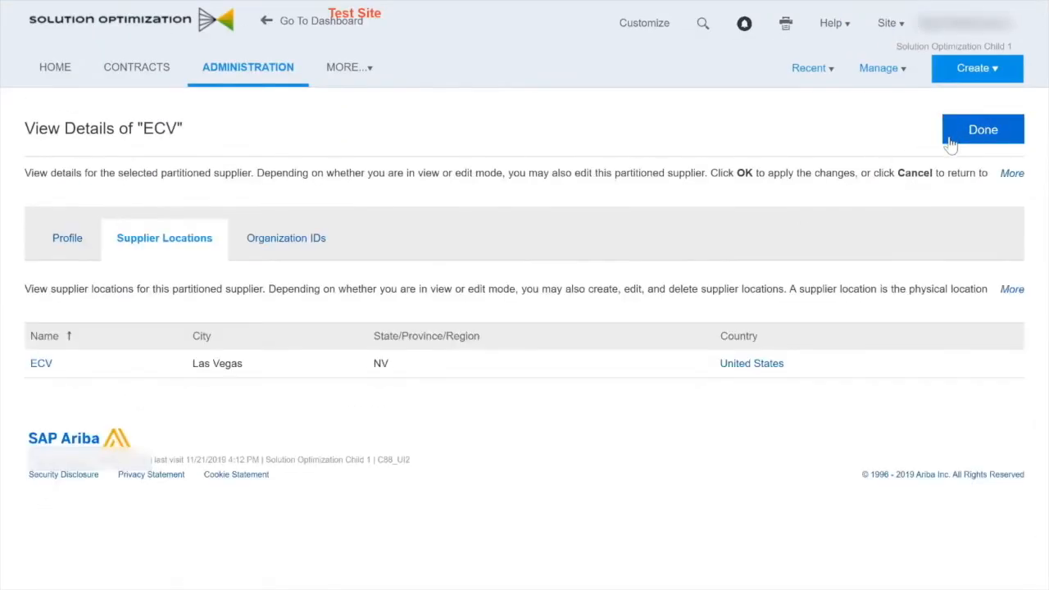
{"action": "left_click", "coordinate": [951, 143]}
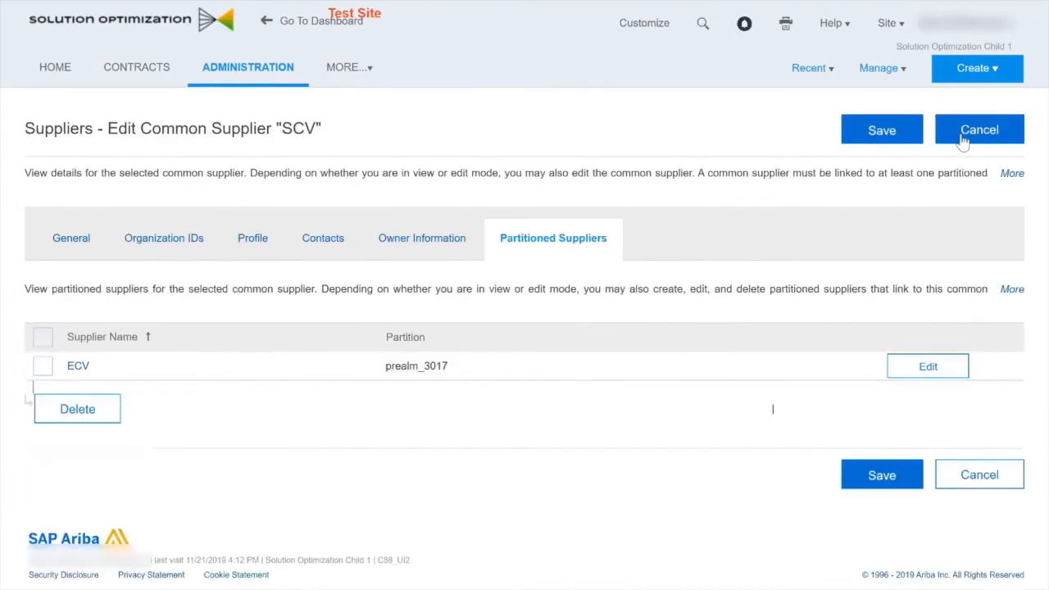
Save the common supplier SCV and check the System ID in its general details
{"action": "left_click", "coordinate": [860, 147]}
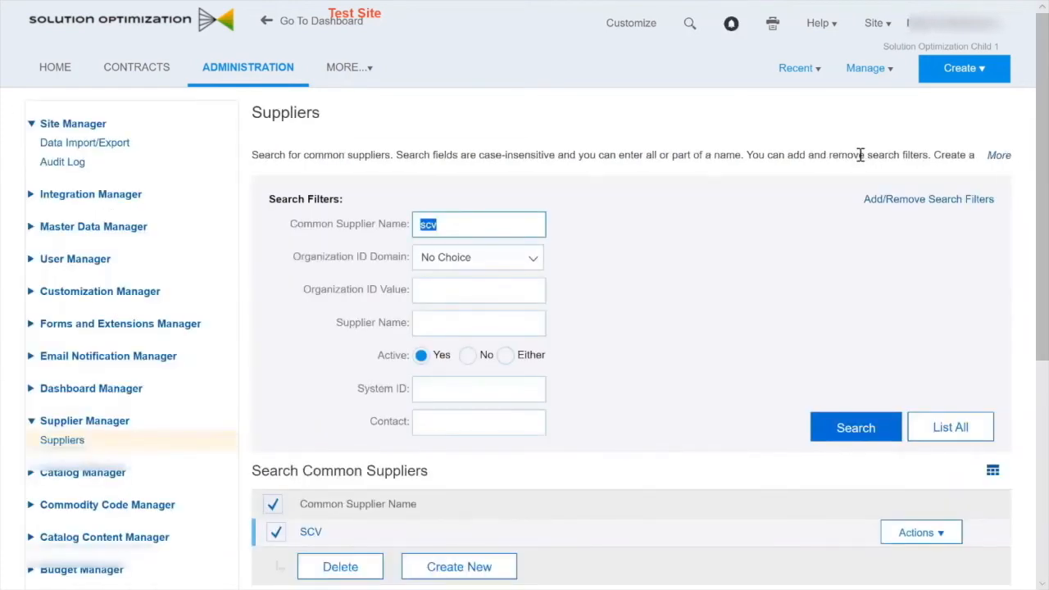
{"action": "left_click", "coordinate": [310, 533]}
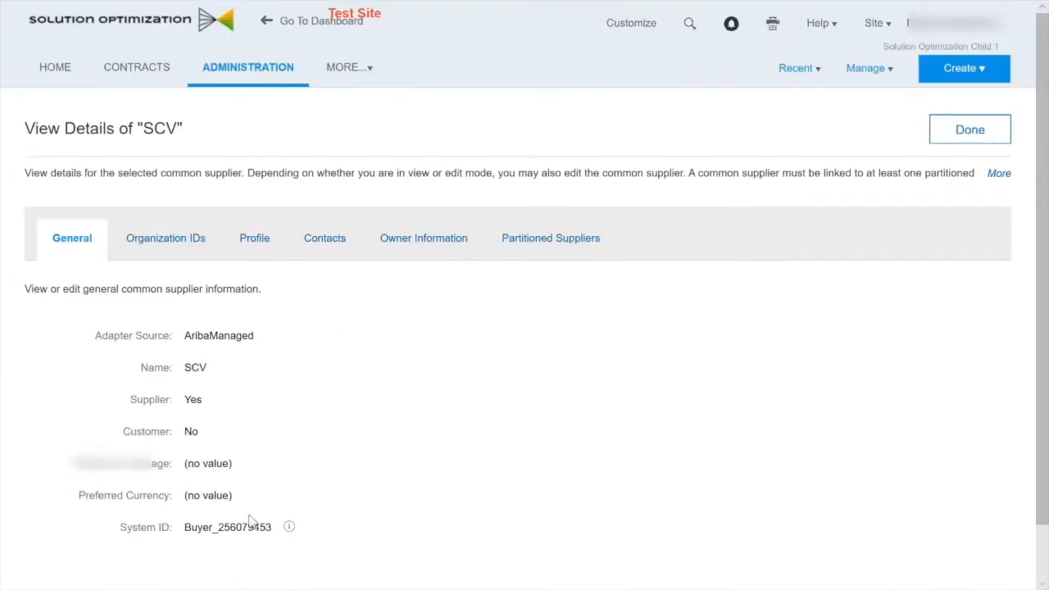
{"action": "left_click_drag", "start_coordinate": [254, 527], "coordinate": [182, 534]}
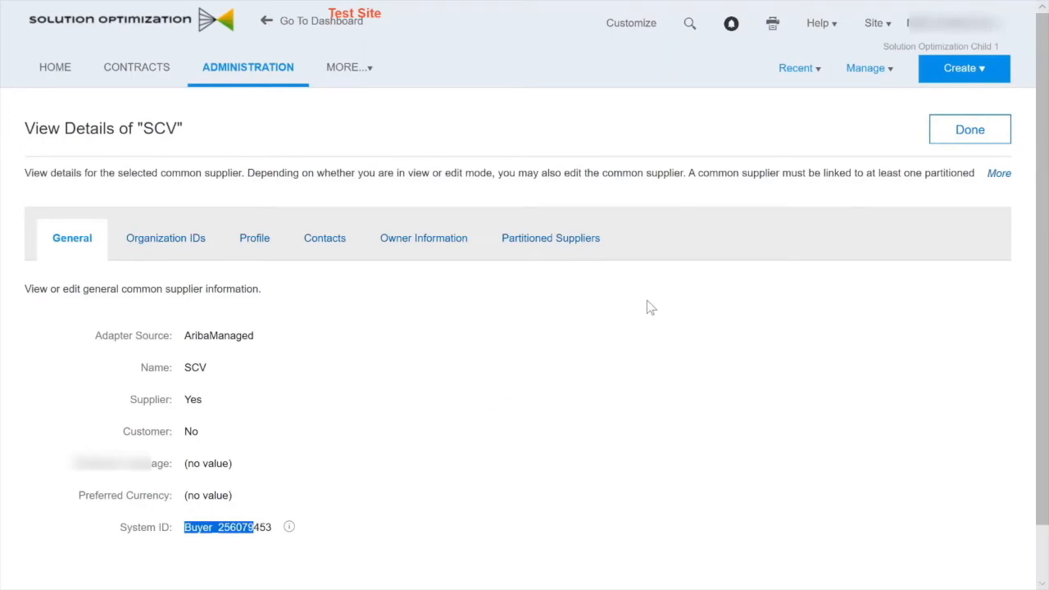
{"action": "left_click", "coordinate": [974, 128]}
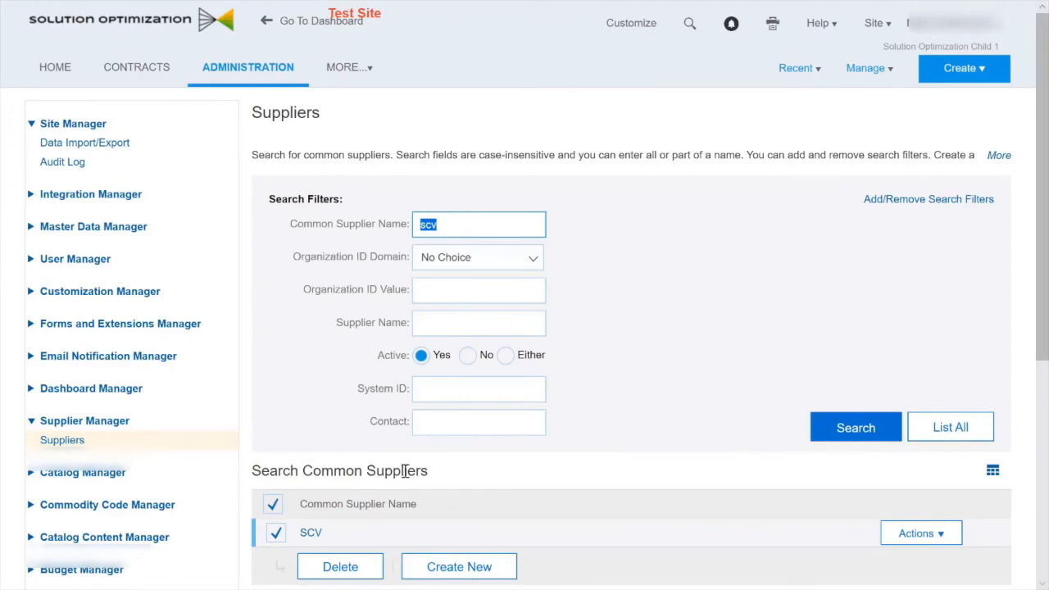
Search for the common supplier "ecv" and check which partitioned suppliers are linked to it
{"action": "type", "text": "ecv"}
{"action": "key", "text": "Return"}
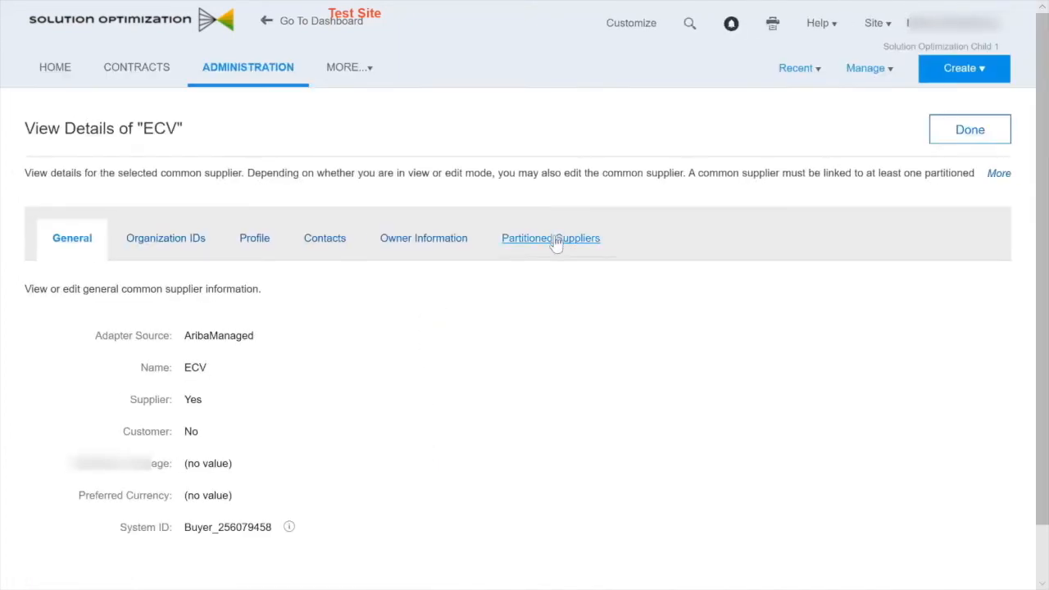
{"action": "left_click", "coordinate": [554, 239]}
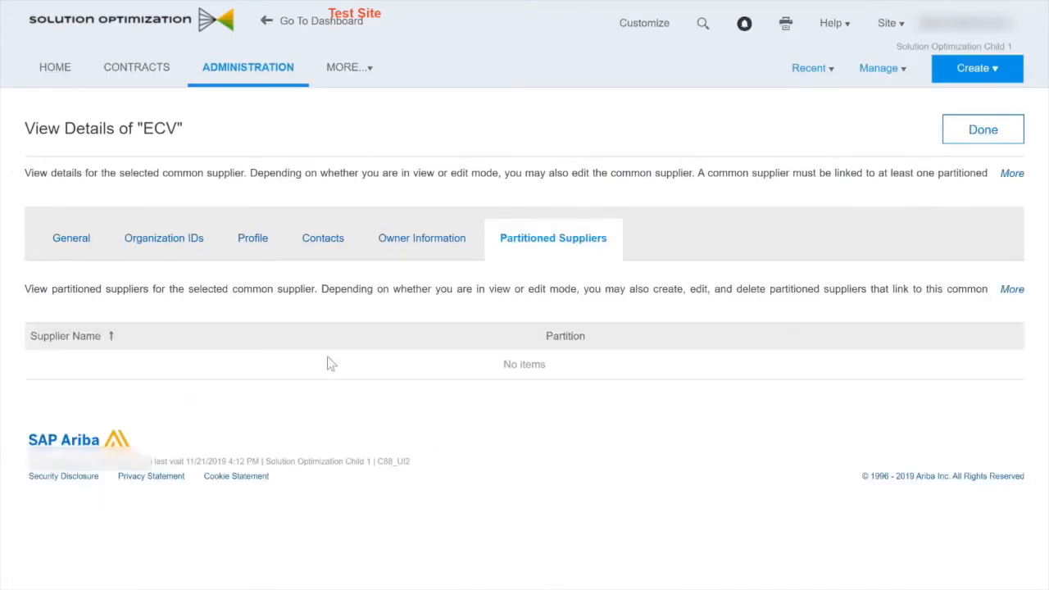
{"action": "left_click", "coordinate": [971, 141]}
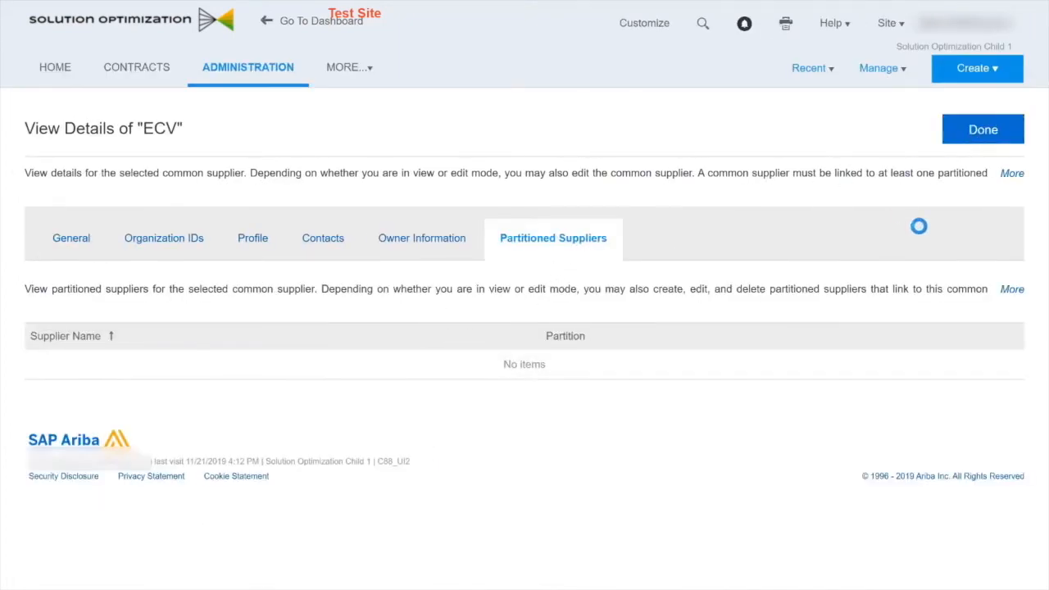
Delete the common supplier ECV from the search results and confirm the deletion
{"action": "scroll", "coordinate": [753, 391], "scroll_direction": "down", "scroll_amount": 1}
{"action": "left_click", "coordinate": [940, 447]}
{"action": "left_click", "coordinate": [918, 486]}
{"action": "left_click", "coordinate": [714, 329]}
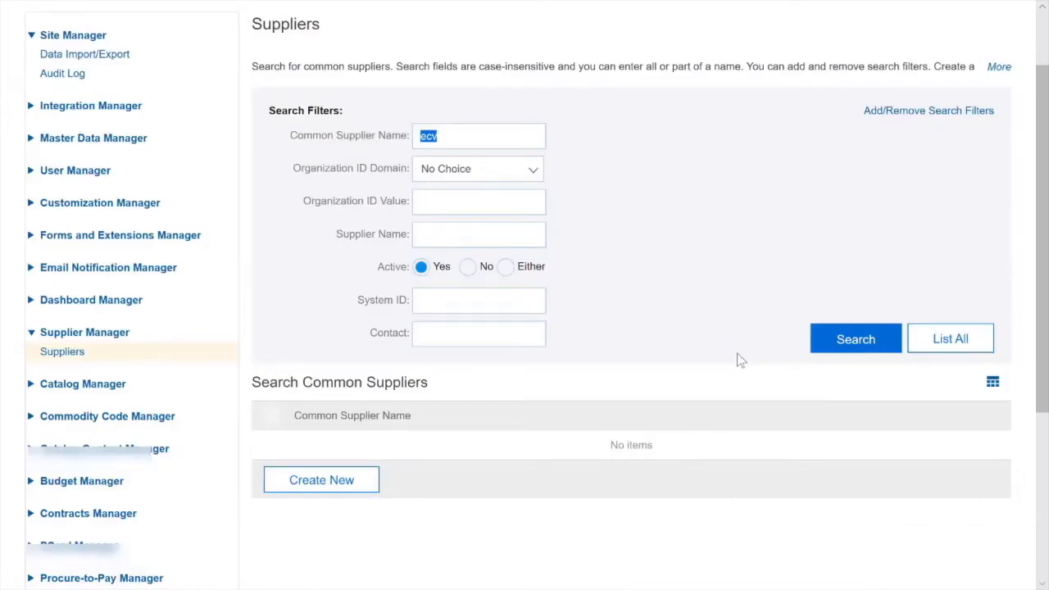